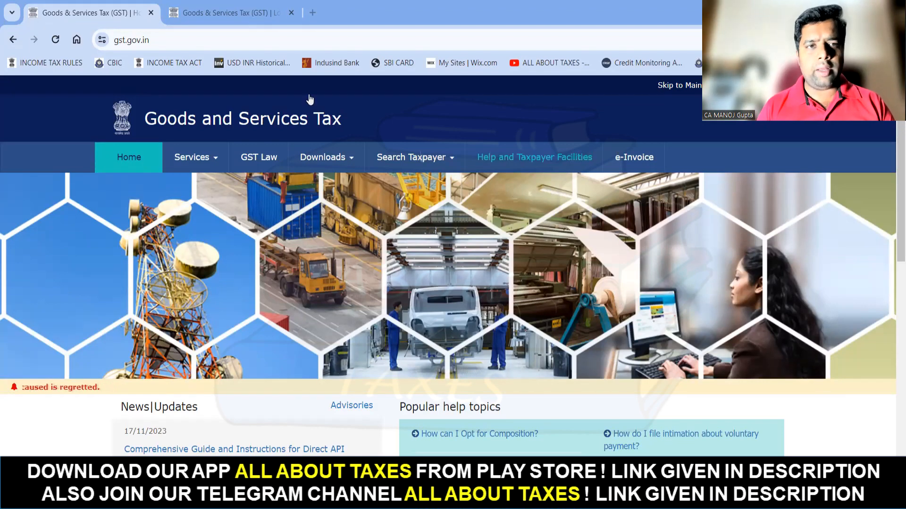
- Log in to the GST taxpayer account with the password and captcha
left_click(224, 15)
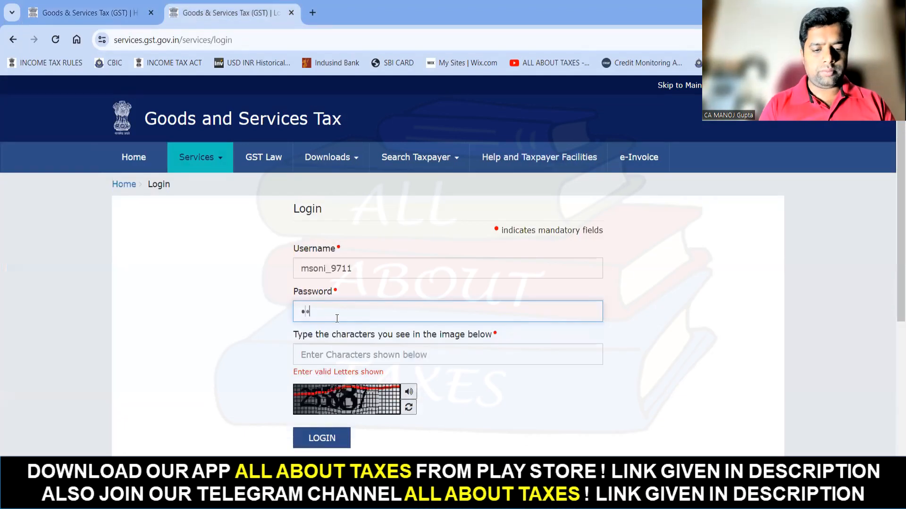
type("•••••••••••")
key("Tab")
type("255887")
left_click(333, 430)
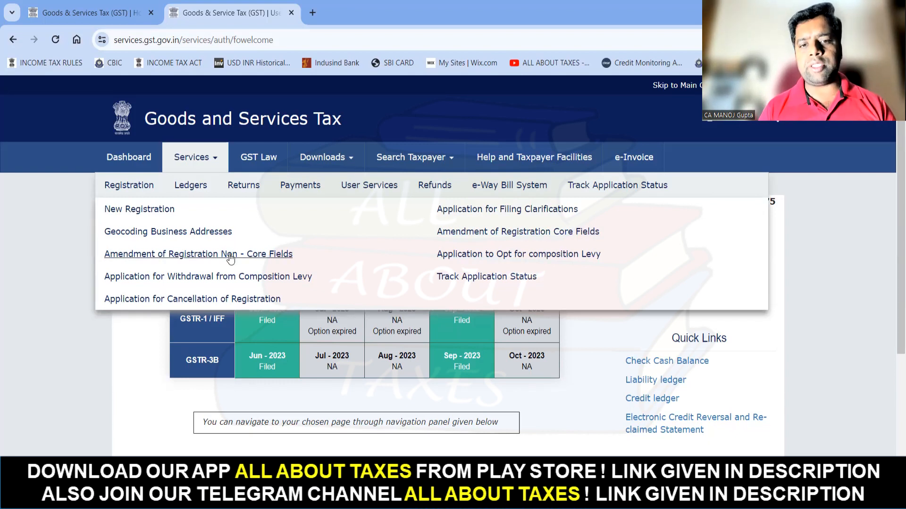
- Start Amendment of Registration Core Fields and scroll to the business details
left_click(461, 233)
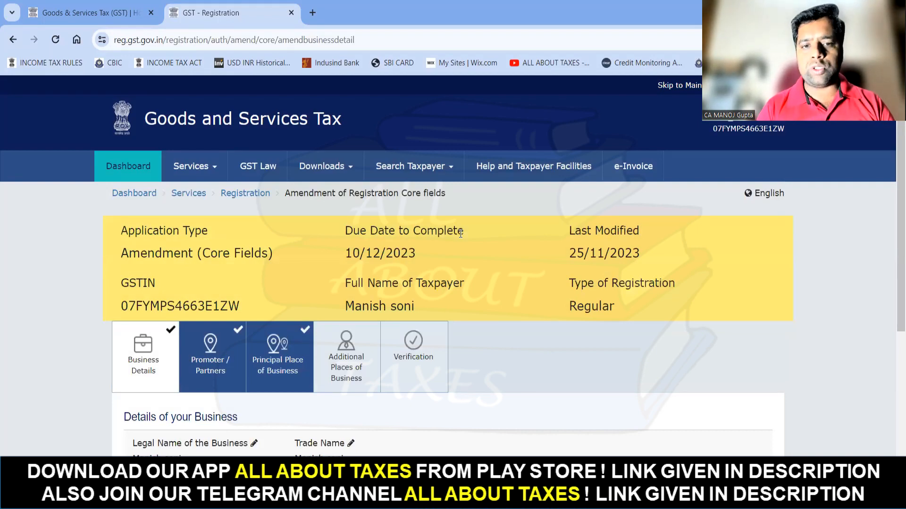
scroll(461, 233, "down", 2)
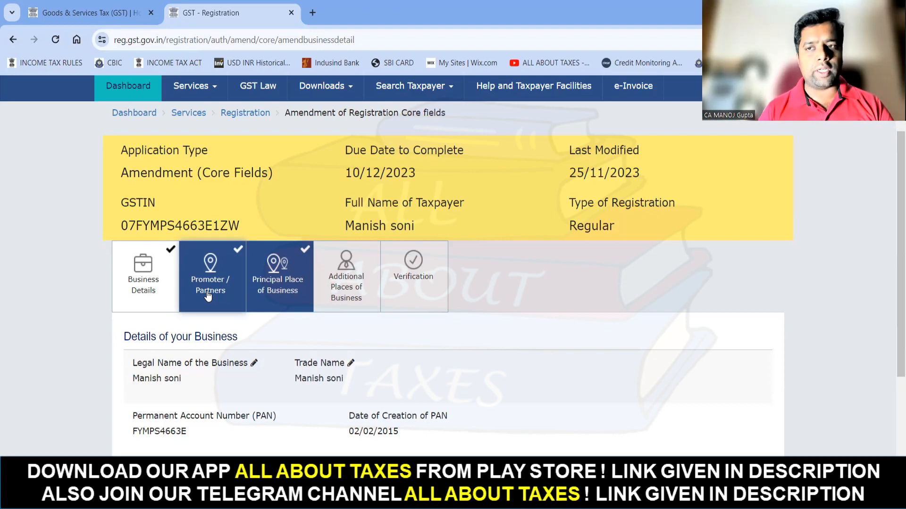
scroll(207, 295, "down", 3)
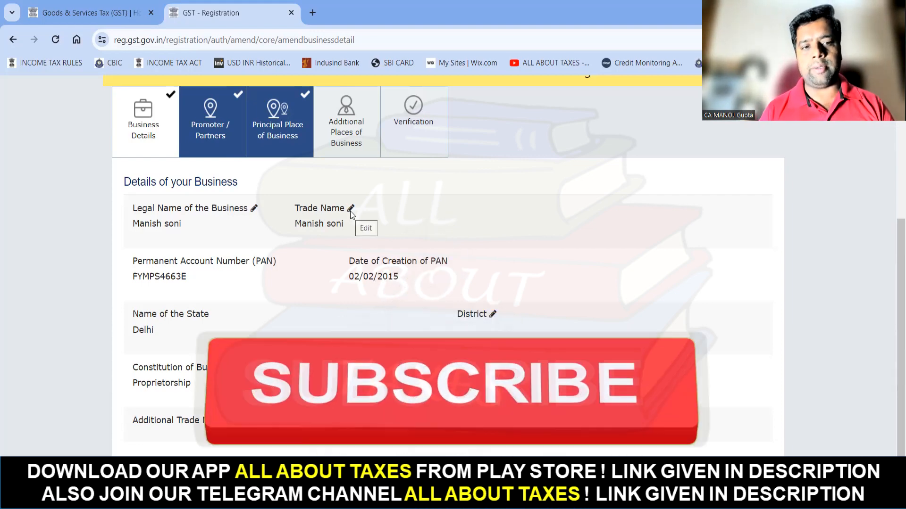
- Make the Trade Name editable and review its document, date and reason fields
left_click(351, 213)
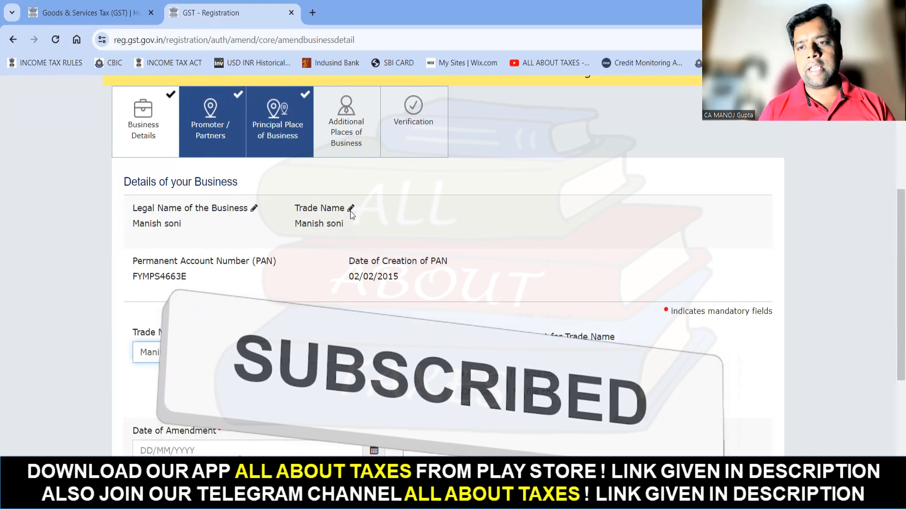
scroll(269, 343, "down", 2)
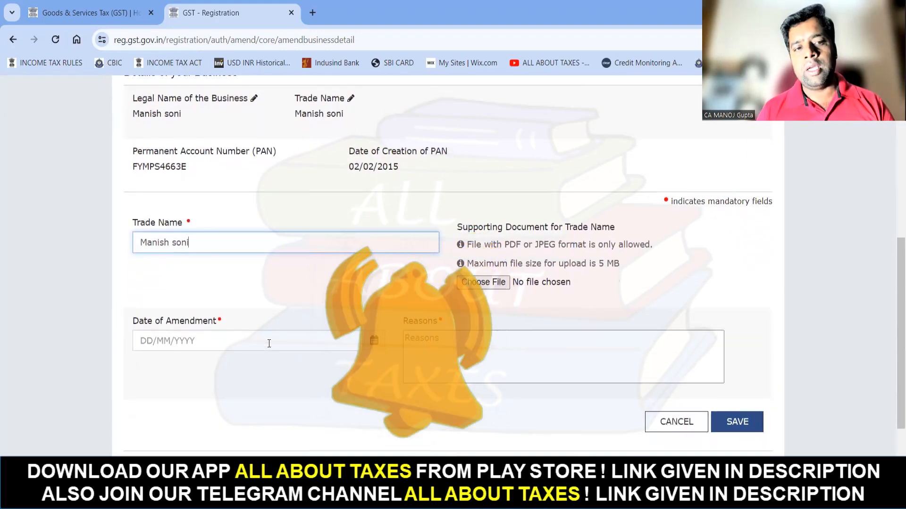
scroll(269, 343, "down", 3)
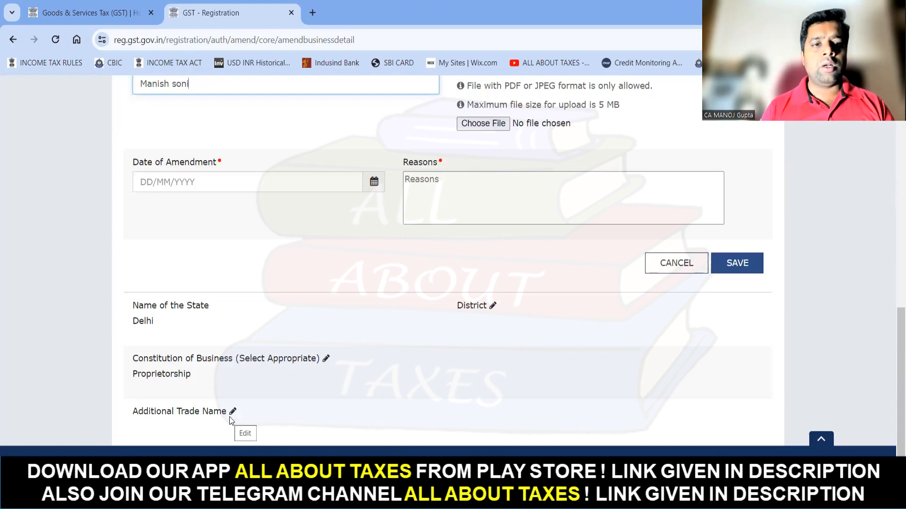
scroll(231, 420, "up", 7)
scroll(231, 421, "down", 1)
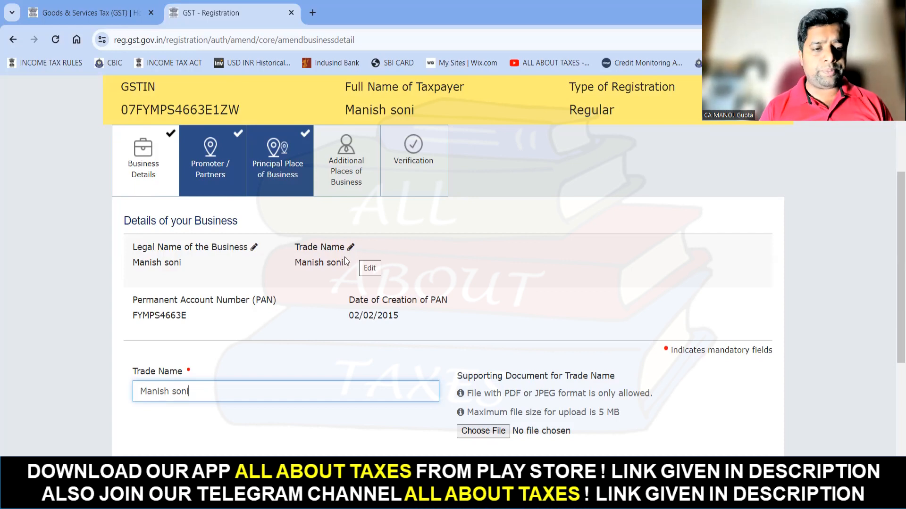
- Replace the Trade Name with 'JADEVISTA TRADES'
triple_click(205, 391)
key("BackSpace")
type("JA")
key("BackSpace")
key("BackSpace")
type("JADEVISTA TRADES")
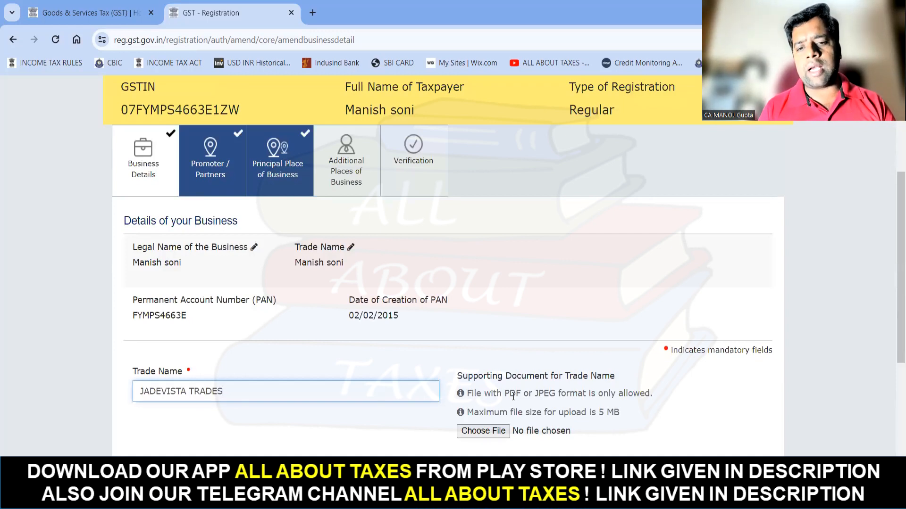
- Attach the PDF as the supporting document for the trade name change
left_click(490, 432)
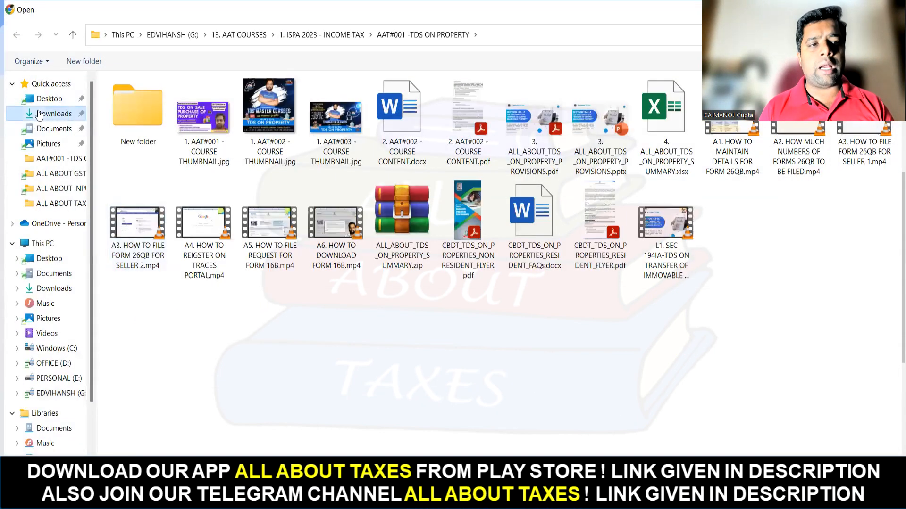
left_click(40, 114)
left_click(39, 245)
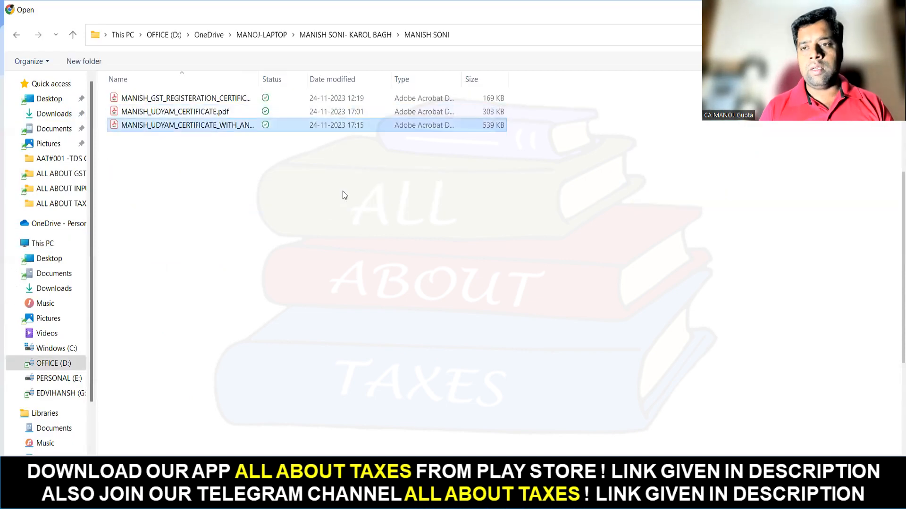
key("Return")
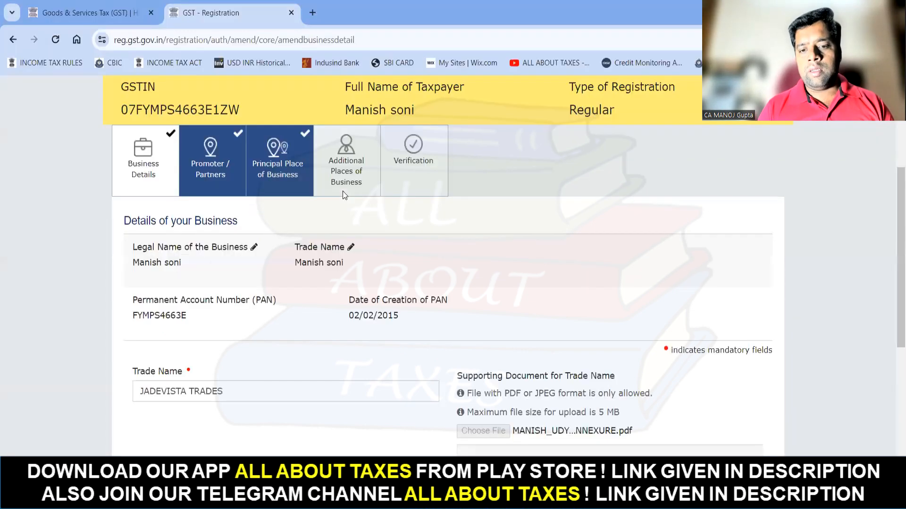
- Set the Date of Amendment to 08/11/2023
scroll(590, 355, "down", 1)
scroll(590, 359, "down", 2)
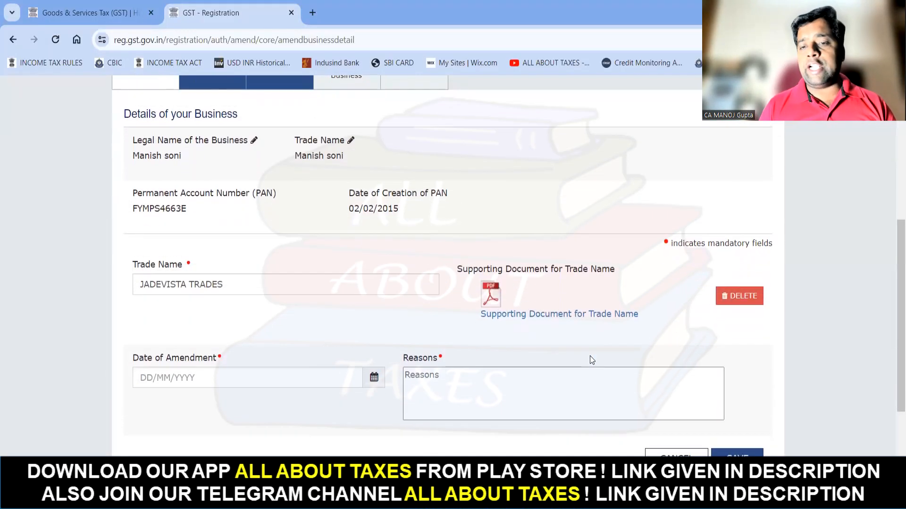
left_click(146, 376)
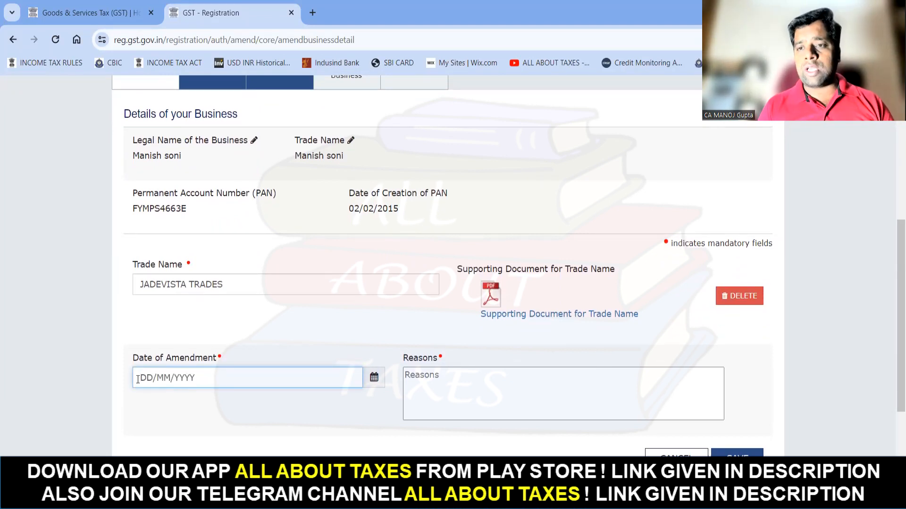
type("08112023")
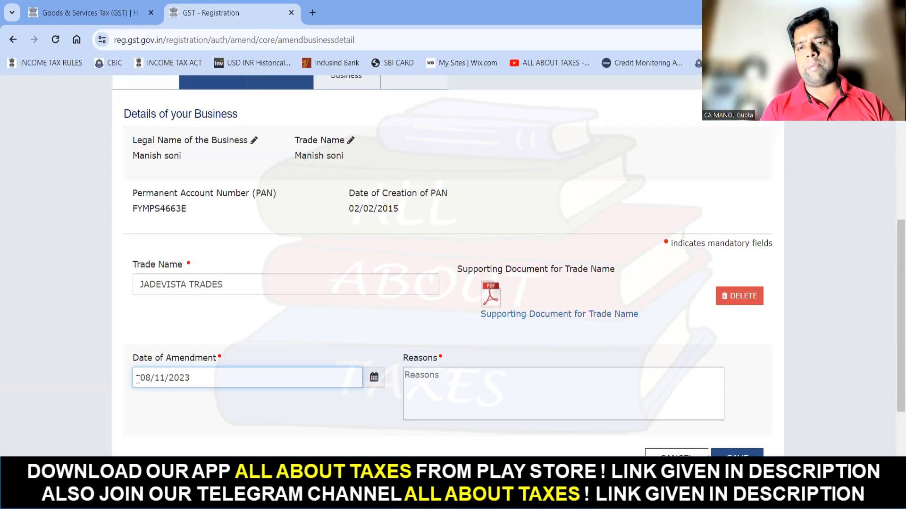
- Write the reason: business now trades as "JADEVISTA TRADES" instead of the owner's name
left_click(432, 381)
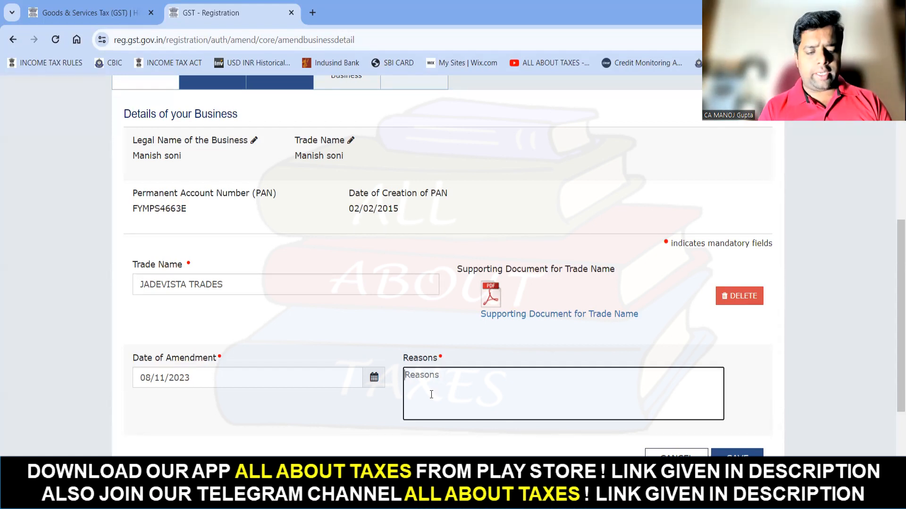
type("NOW WE CARE")
key("BackSpace")
key("BackSpace")
key("BackSpace")
key("BackSpace")
type("ARE SHI")
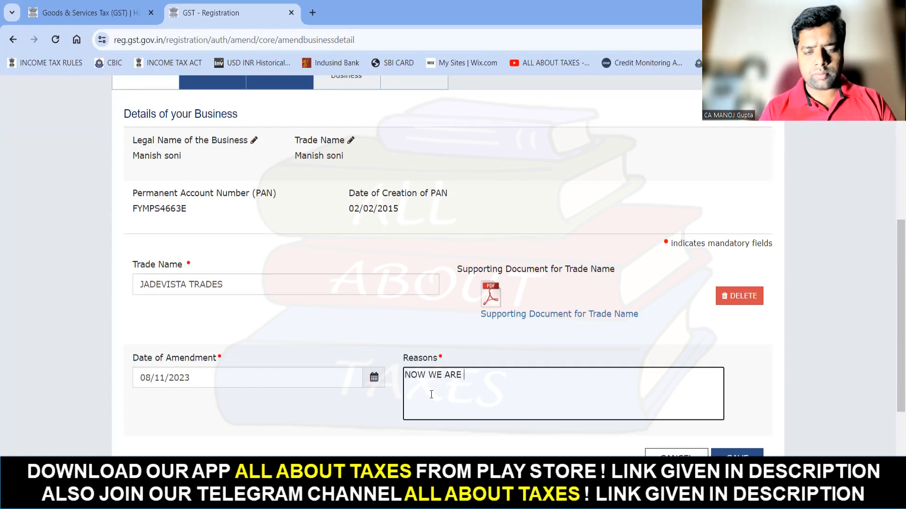
key("BackSpace")
key("BackSpace")
key("BackSpace")
type("DOING OUR BUSI")
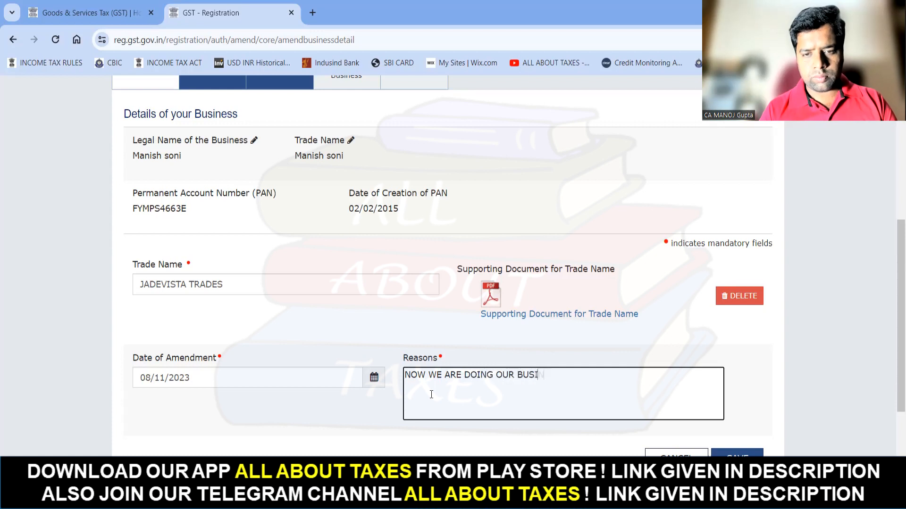
type("NESS IN THE NAME OF \"JADEVISTA TRADE")
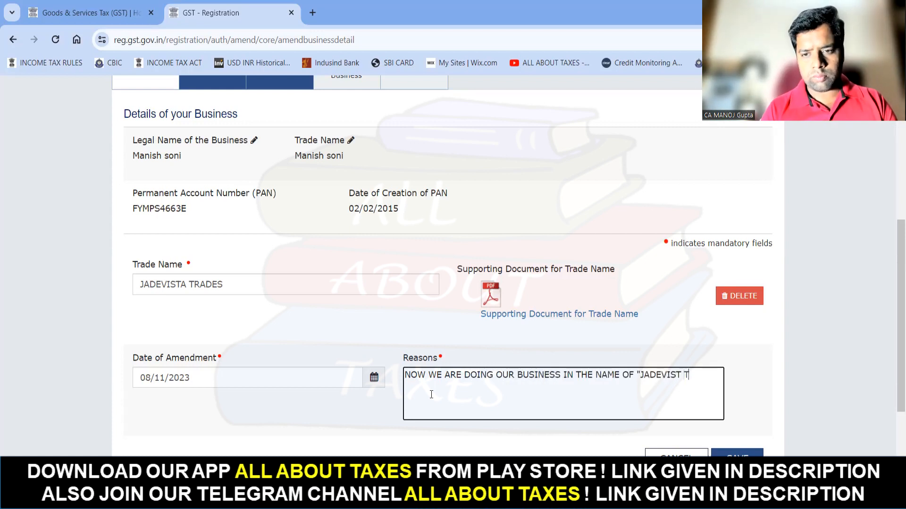
type("RS")
key("BackSpace")
key("BackSpace")
type("S\" INSTEAD OF ")
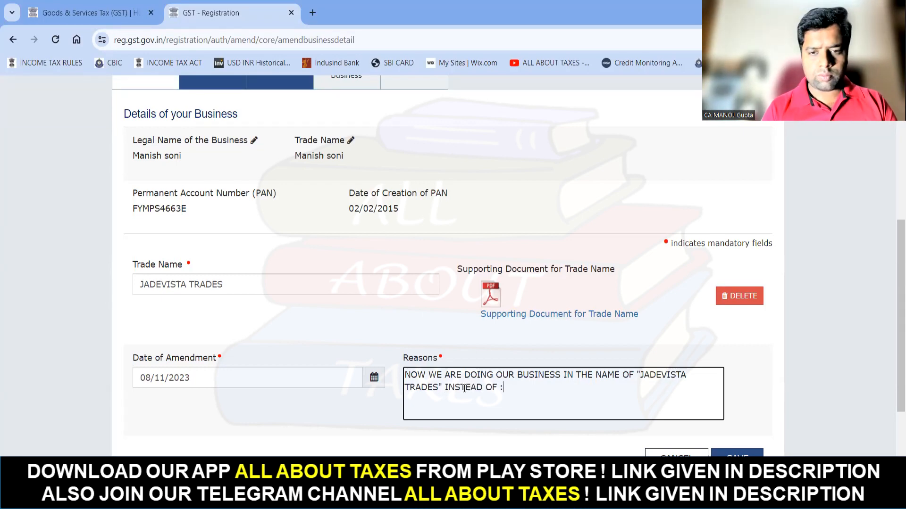
left_click(608, 337)
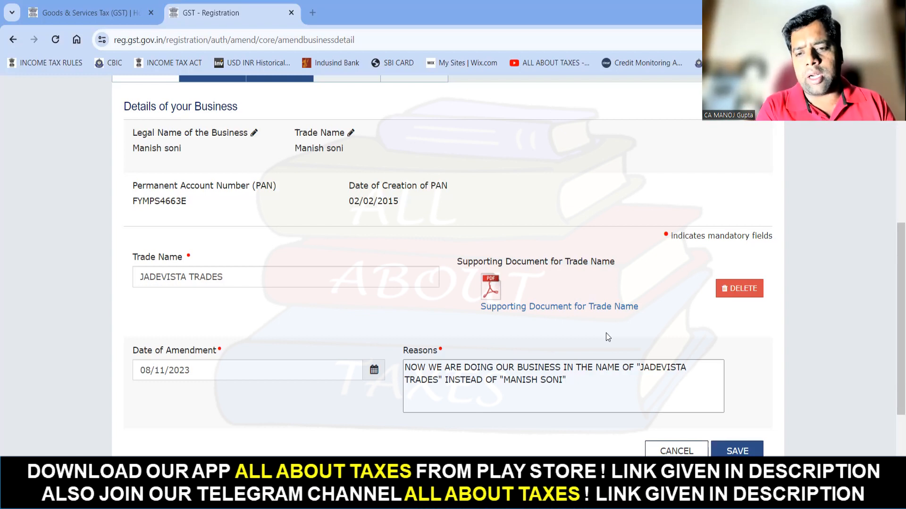
scroll(607, 337, "down", 4)
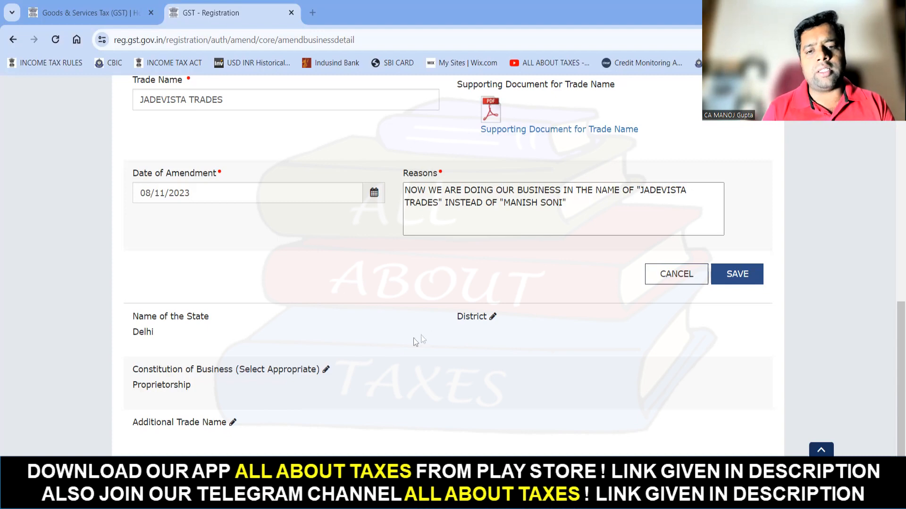
scroll(363, 296, "up", 1)
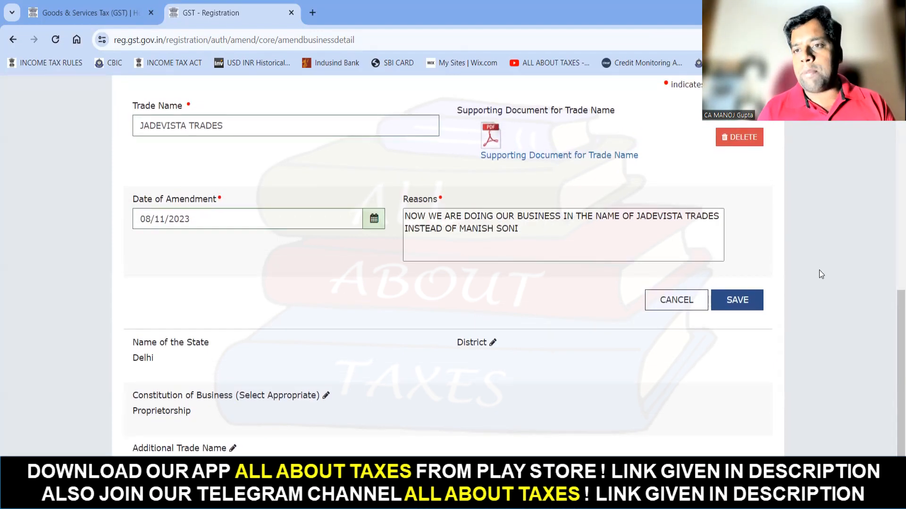
- Save the trade name details and continue to the Promoter / Partners step
left_click(733, 302)
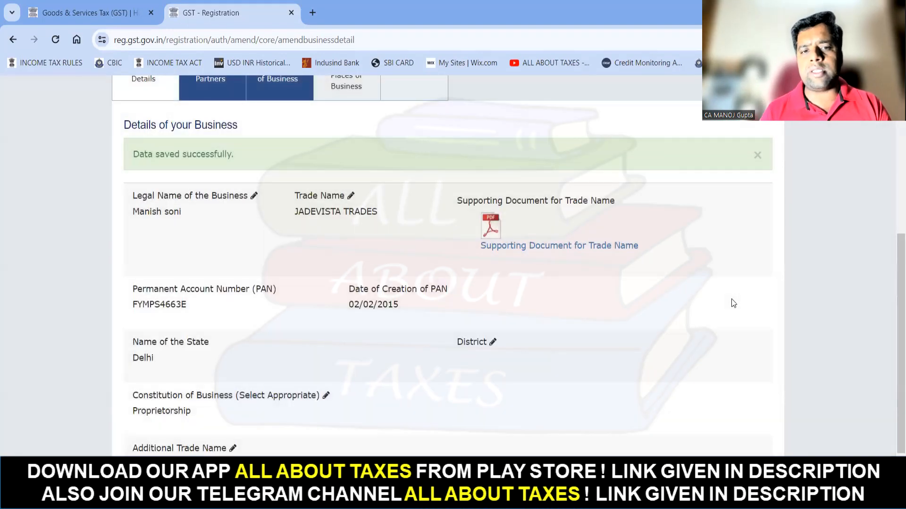
scroll(733, 302, "down", 2)
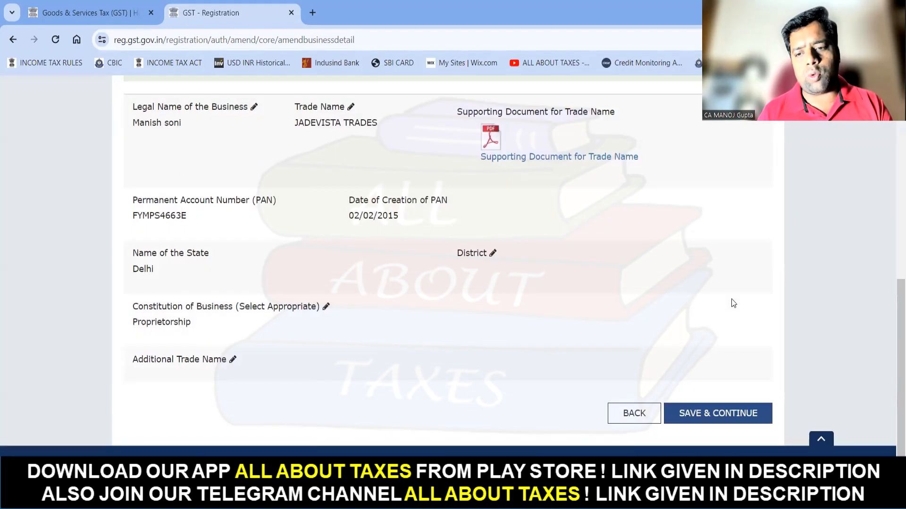
left_click(717, 422)
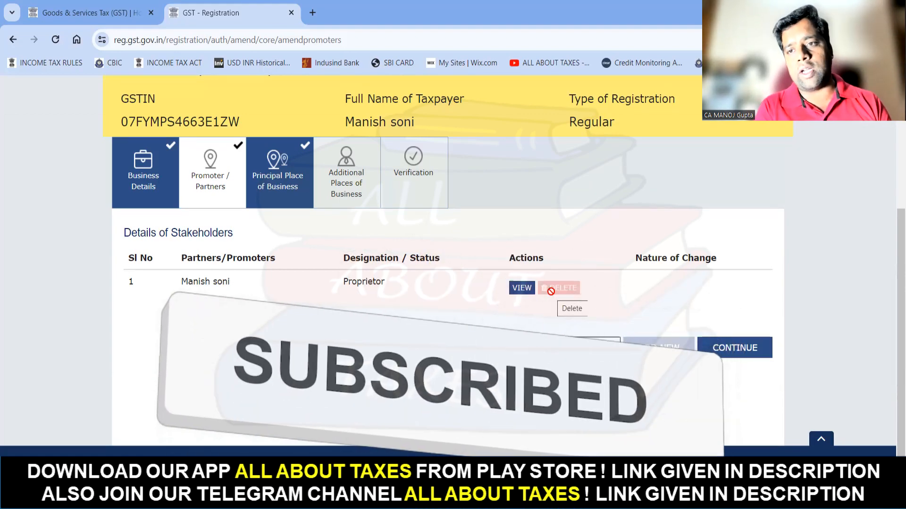
- Continue past Promoter / Partners and review the Principal Place of Business page to the bottom
left_click(735, 349)
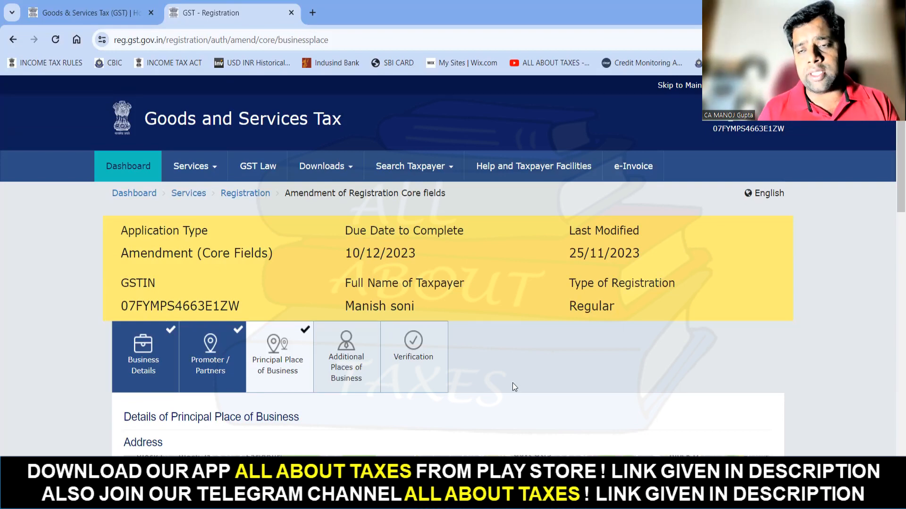
scroll(513, 383, "down", 3)
scroll(513, 381, "down", 10)
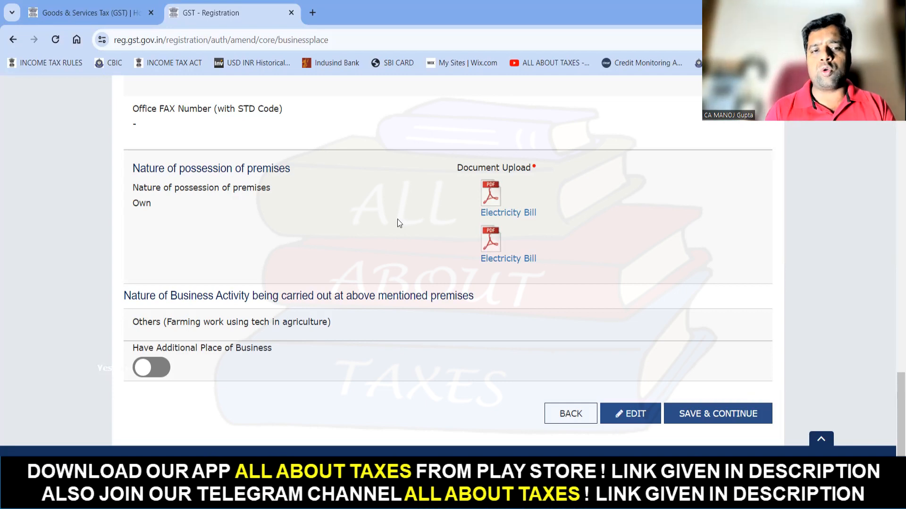
- Save and continue to Additional Places of Business, highlighting the notice's instructions
left_click(705, 421)
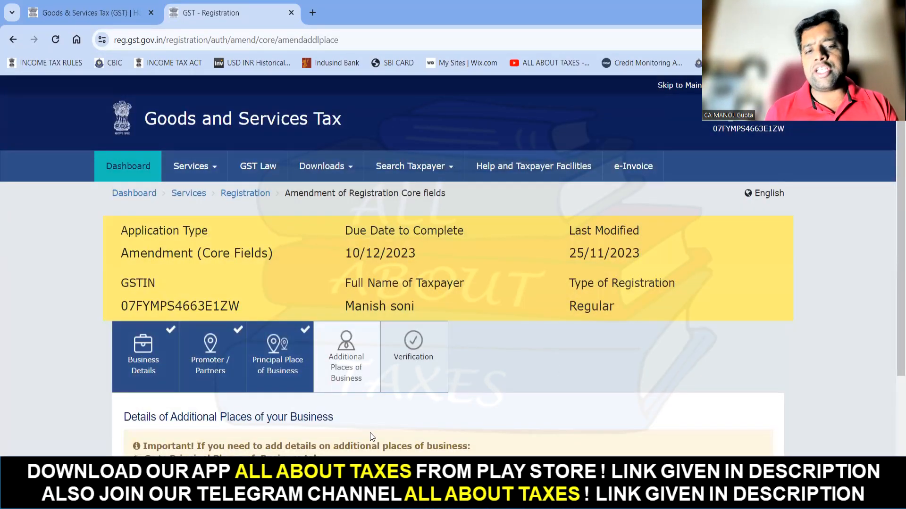
scroll(370, 433, "down", 3)
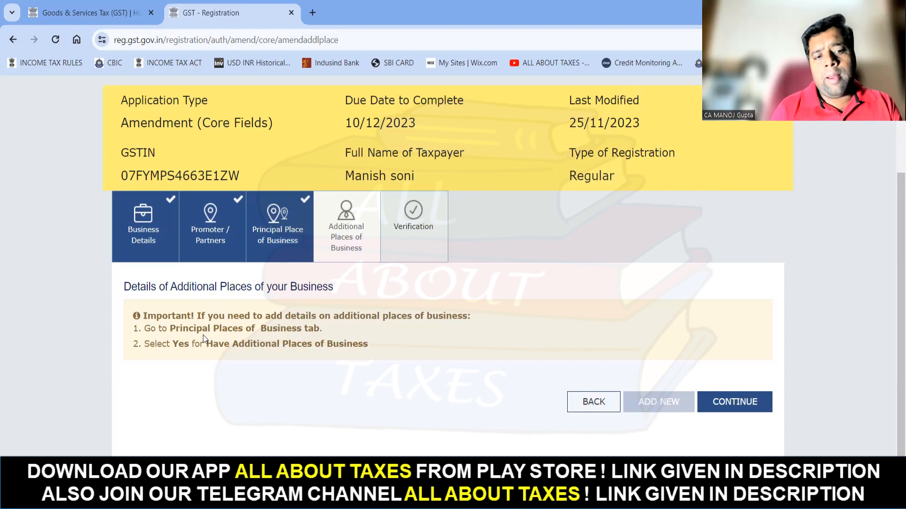
left_click_drag(170, 328, 309, 336)
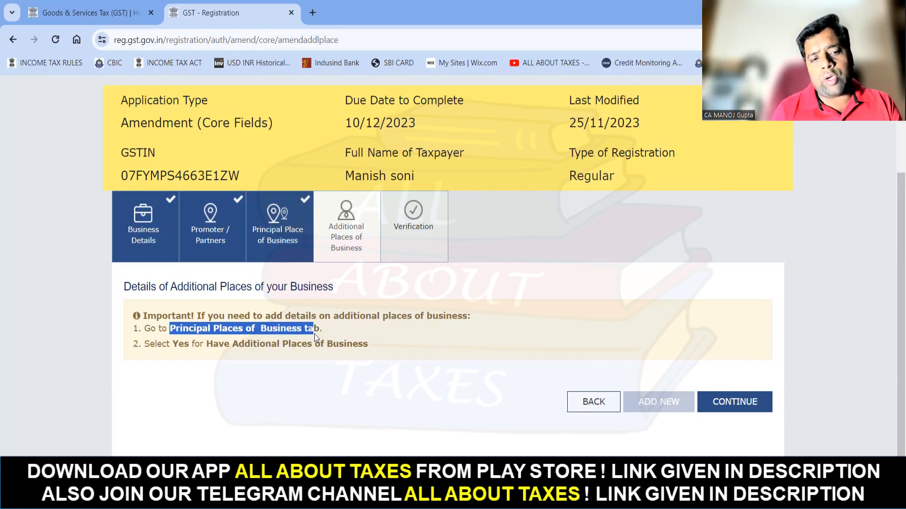
left_click(201, 348)
left_click_drag(202, 347, 369, 345)
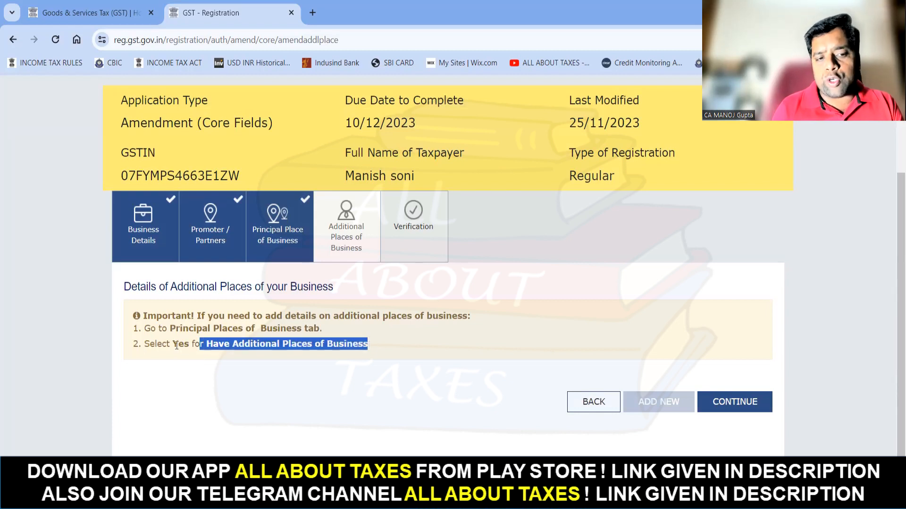
left_click_drag(172, 345, 189, 345)
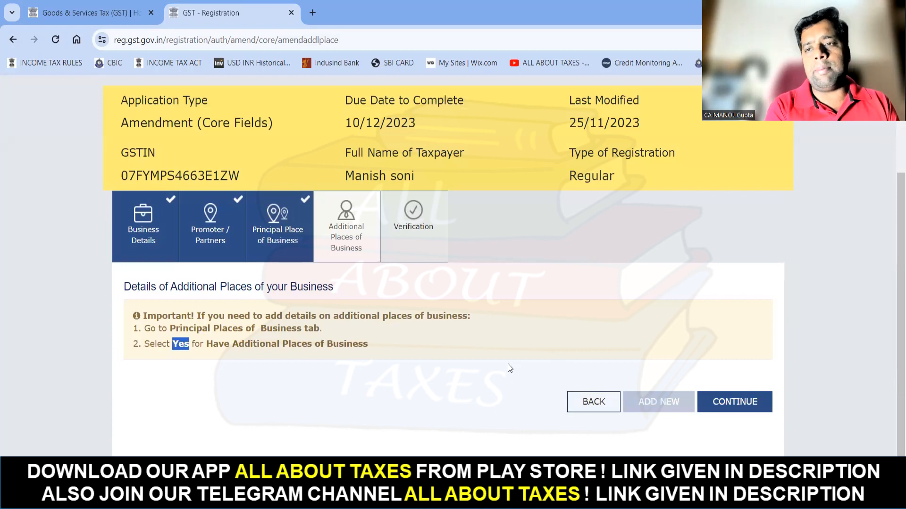
- On the Verification step, tick the declaration and select the proprietor as authorized signatory
left_click(742, 405)
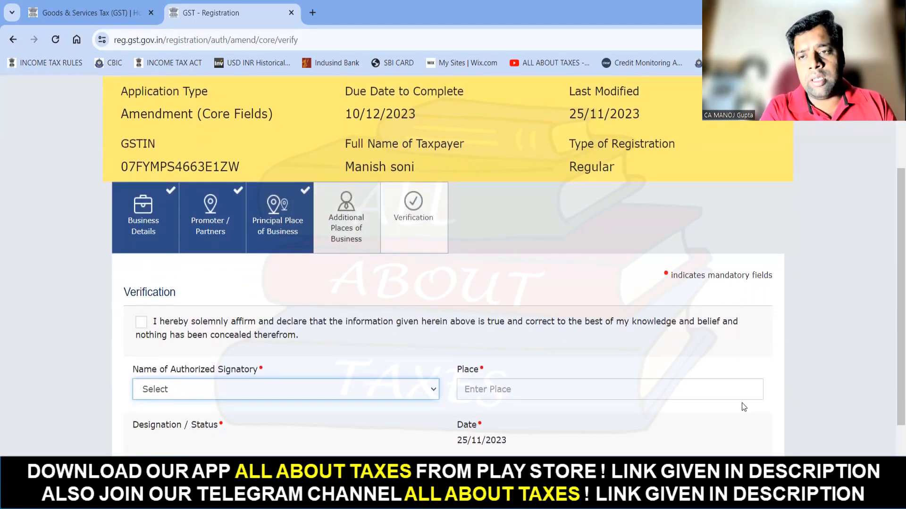
left_click(141, 325)
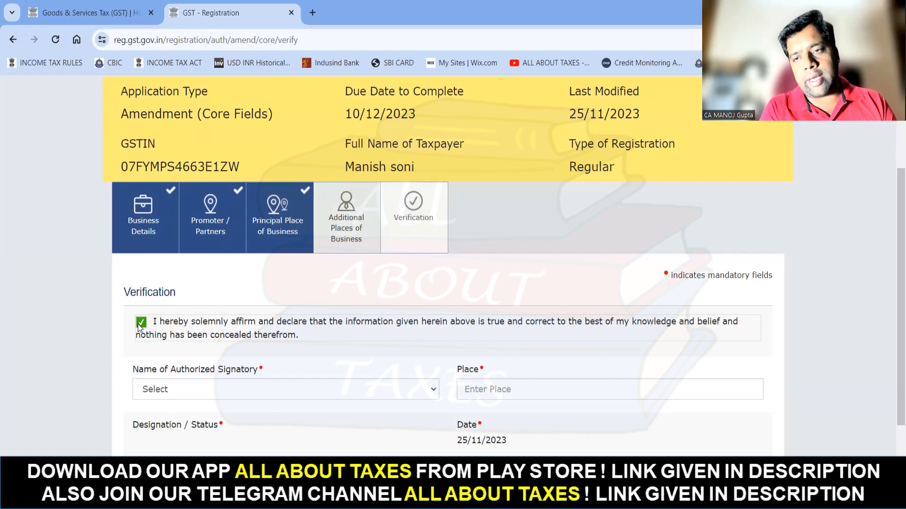
left_click(204, 388)
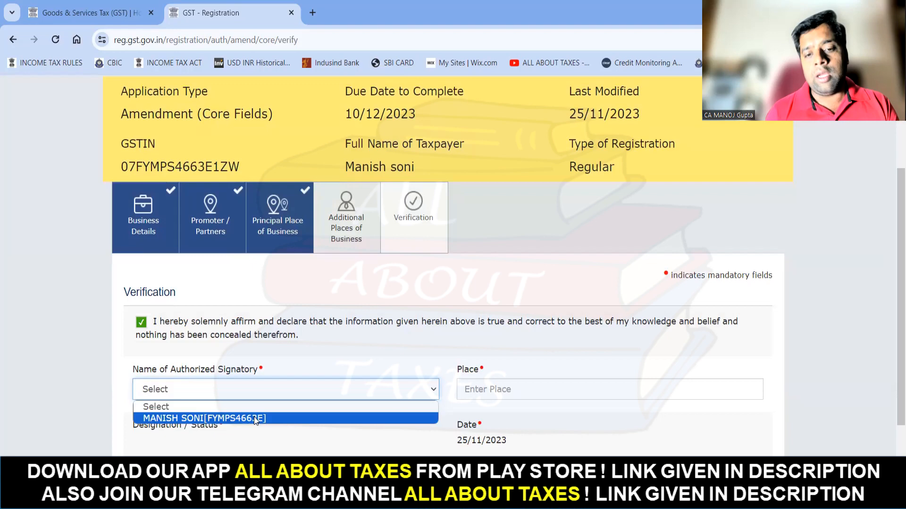
left_click(254, 417)
- Enter NEW DELHI as the place and submit the amendment with EVC
left_click(486, 388)
type("NEW DELHI")
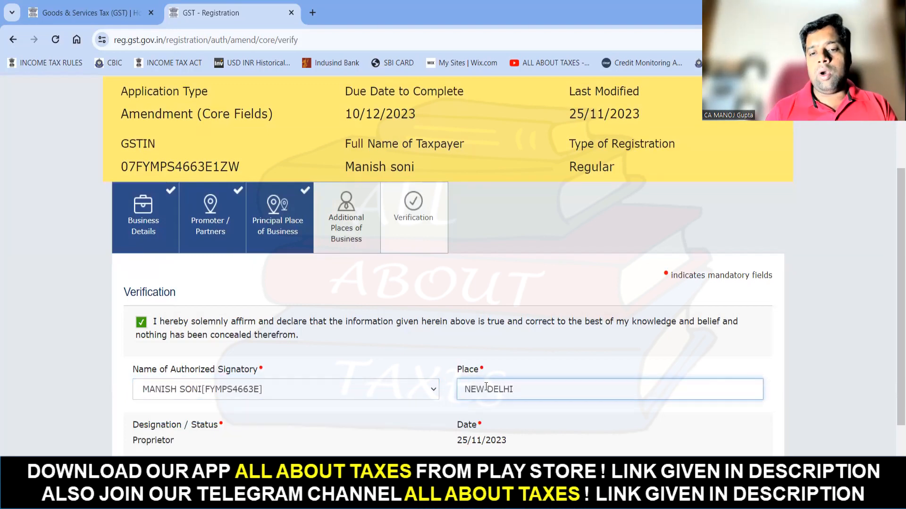
scroll(486, 387, "down", 1)
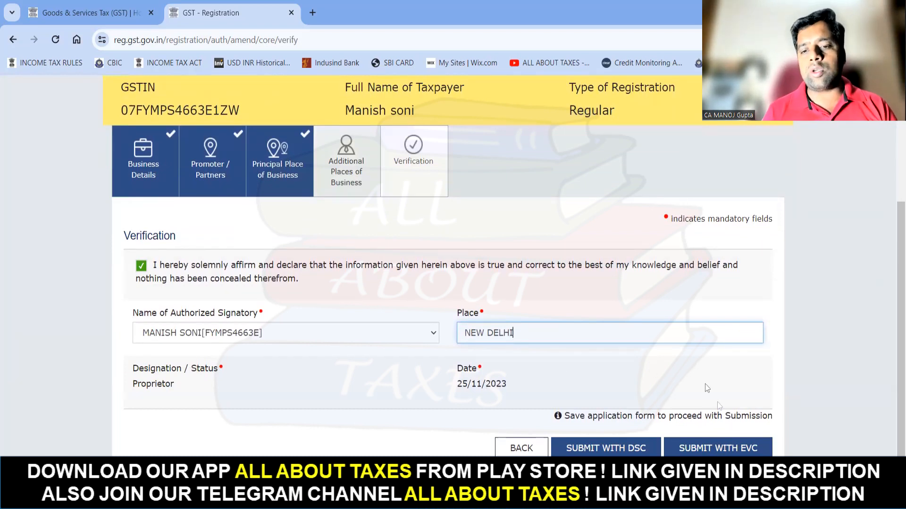
left_click(712, 449)
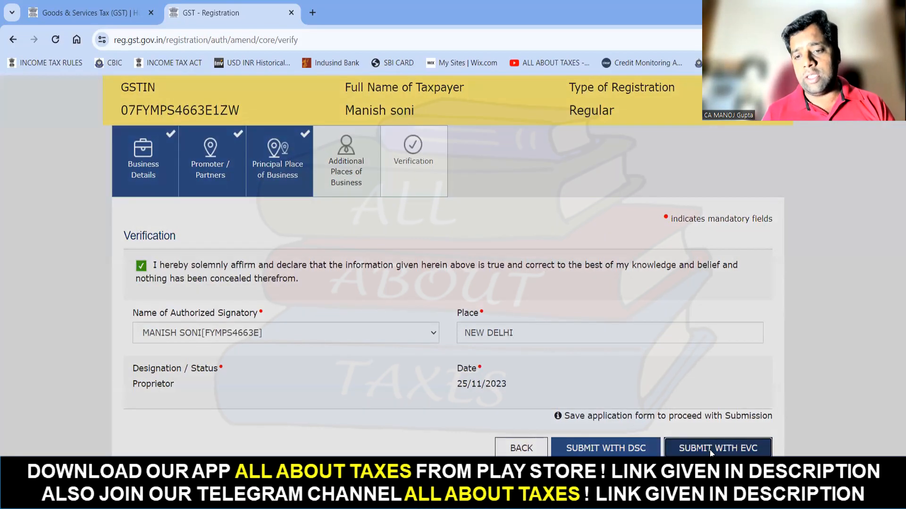